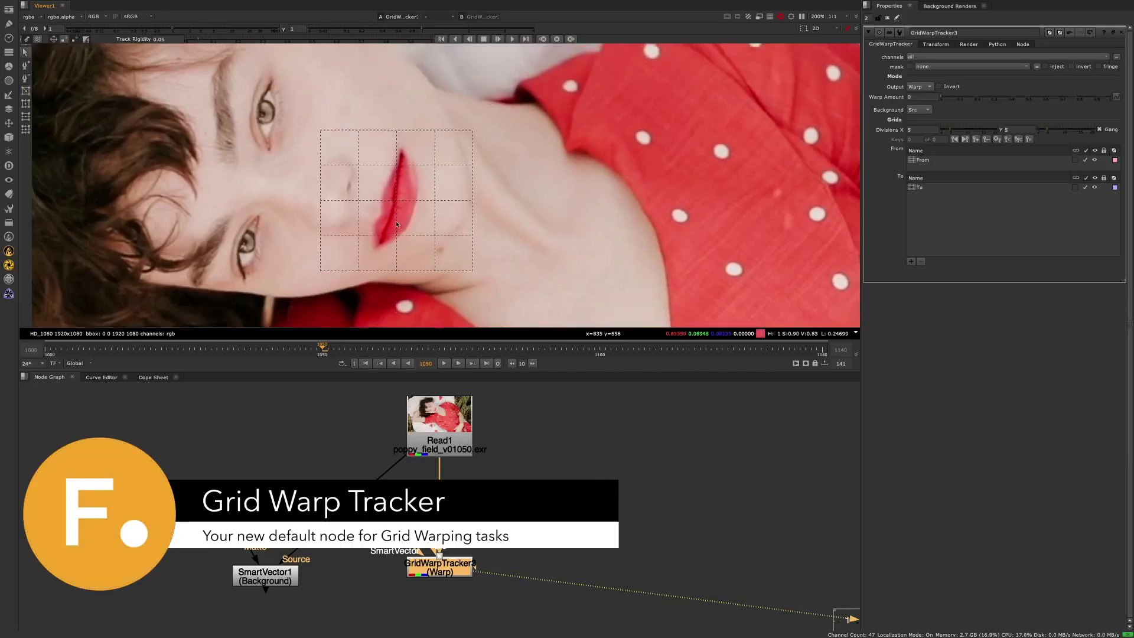
# - Add extra grid lines around the lips to the GridWarpTracker grid, and link the From and To grids
pyautogui.scroll(2, 397, 225)
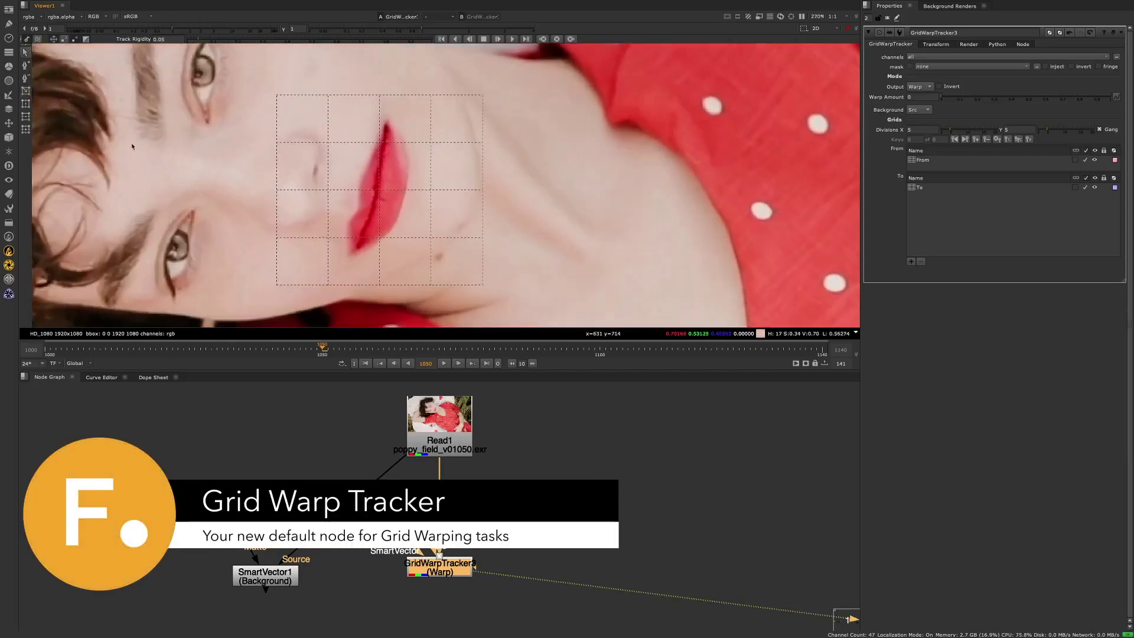
pyautogui.click(348, 208)
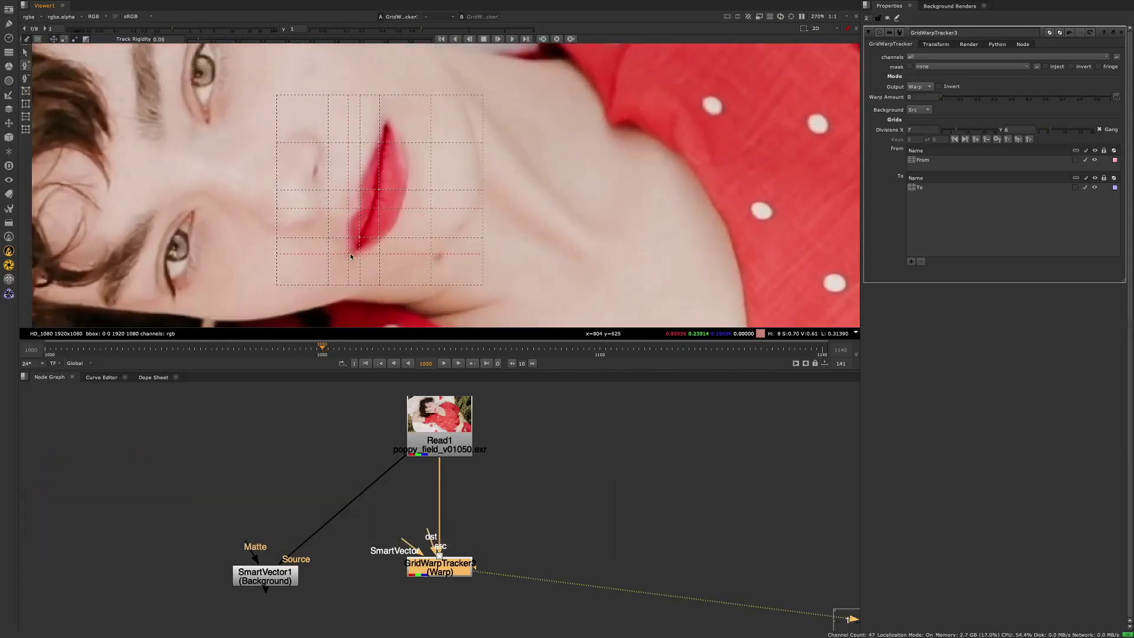
pyautogui.keyDown('ctrl'); pyautogui.keyDown('alt'); pyautogui.click(371, 189); pyautogui.keyUp('alt'); pyautogui.keyUp('ctrl')
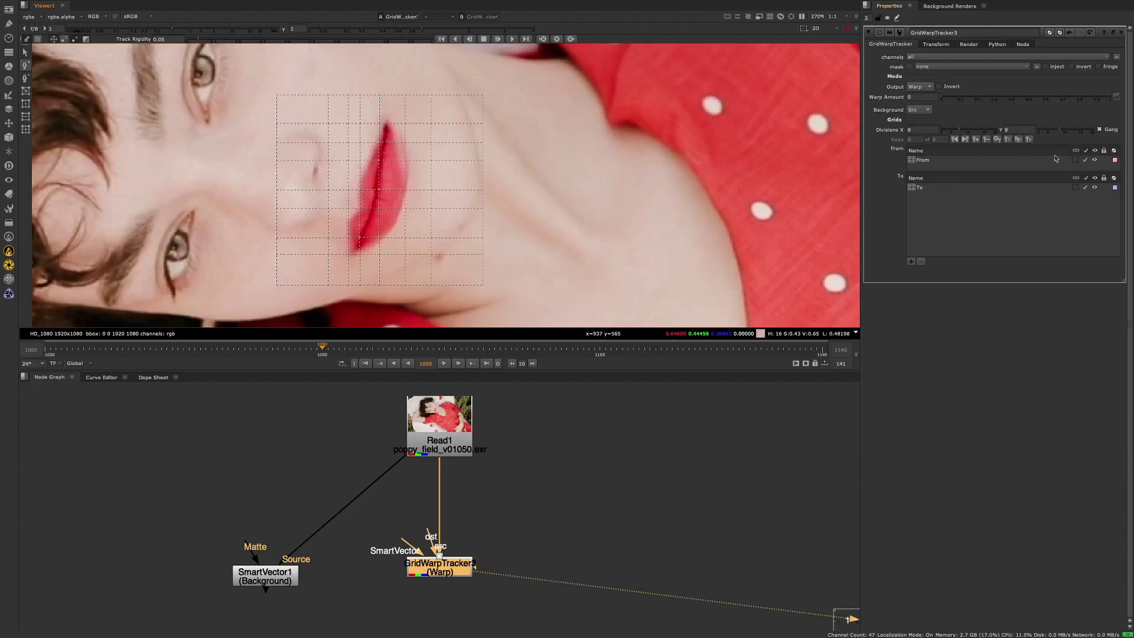
pyautogui.click(1075, 161)
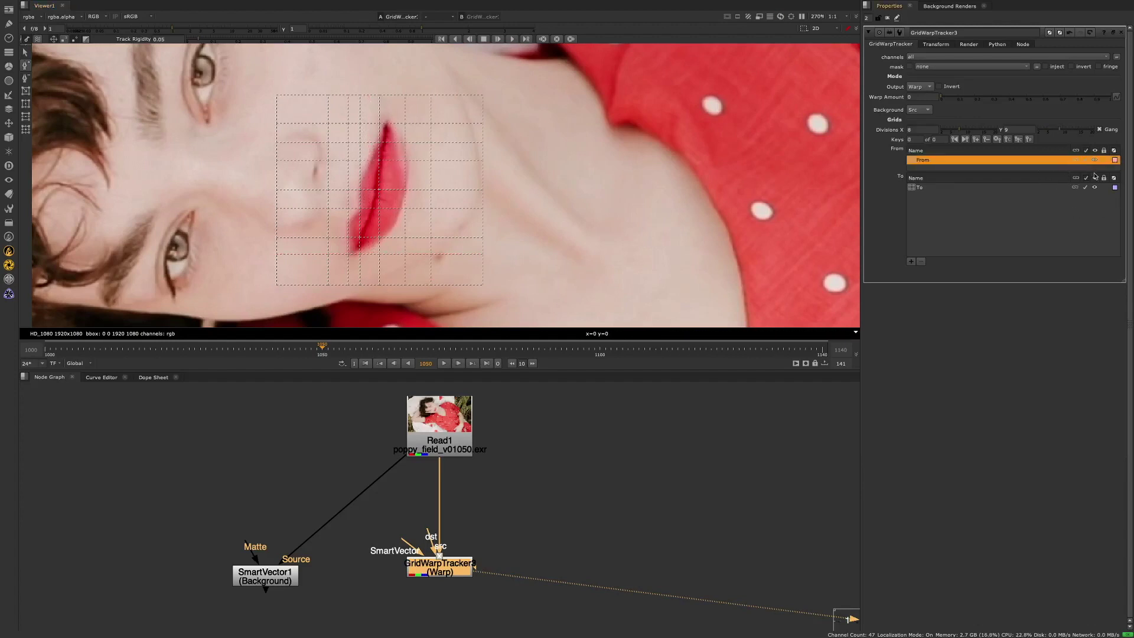
# - Reshape the From grid by moving its points onto the upper corner and contour of the lips
pyautogui.click(25, 52)
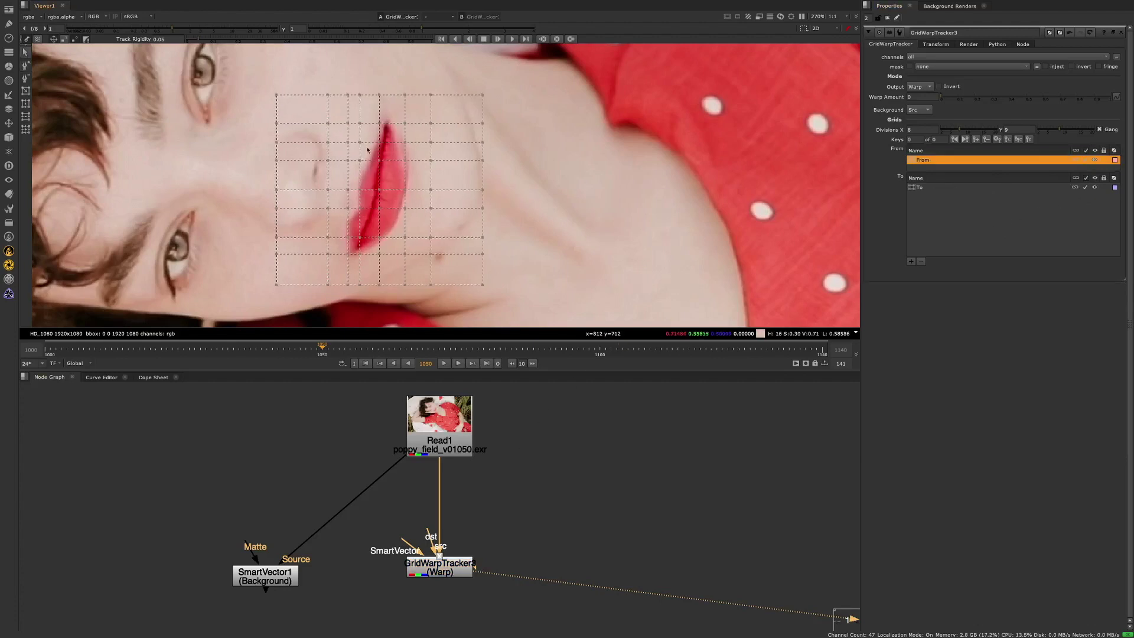
pyautogui.scroll(7, 365, 118)
pyautogui.moveTo(406, 139); pyautogui.dragTo(432, 145)
pyautogui.moveTo(405, 217); pyautogui.dragTo(421, 226)
pyautogui.scroll(-3, 455, 159)
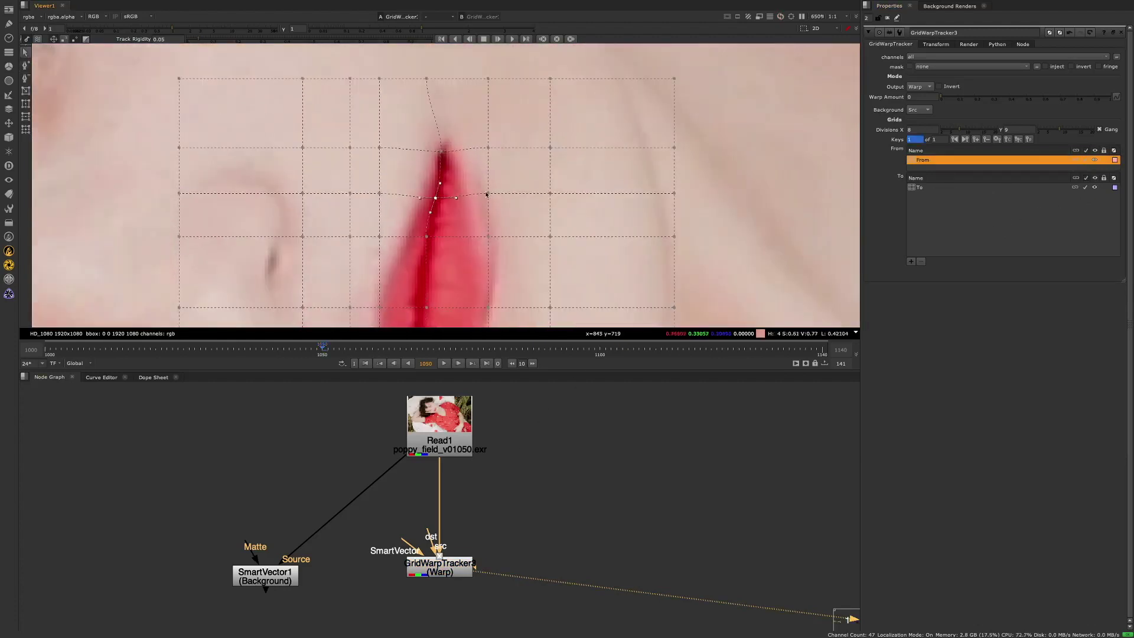
pyautogui.moveTo(488, 193); pyautogui.dragTo(466, 198)
pyautogui.moveTo(488, 148); pyautogui.dragTo(450, 151)
pyautogui.moveTo(497, 239); pyautogui.dragTo(491, 186, button='middle')
pyautogui.moveTo(482, 184); pyautogui.dragTo(477, 199)
pyautogui.scroll(-2, 481, 189)
pyautogui.moveTo(481, 189); pyautogui.dragTo(492, 148, button='middle')
pyautogui.moveTo(493, 197); pyautogui.dragTo(494, 199)
pyautogui.scroll(2, 494, 199)
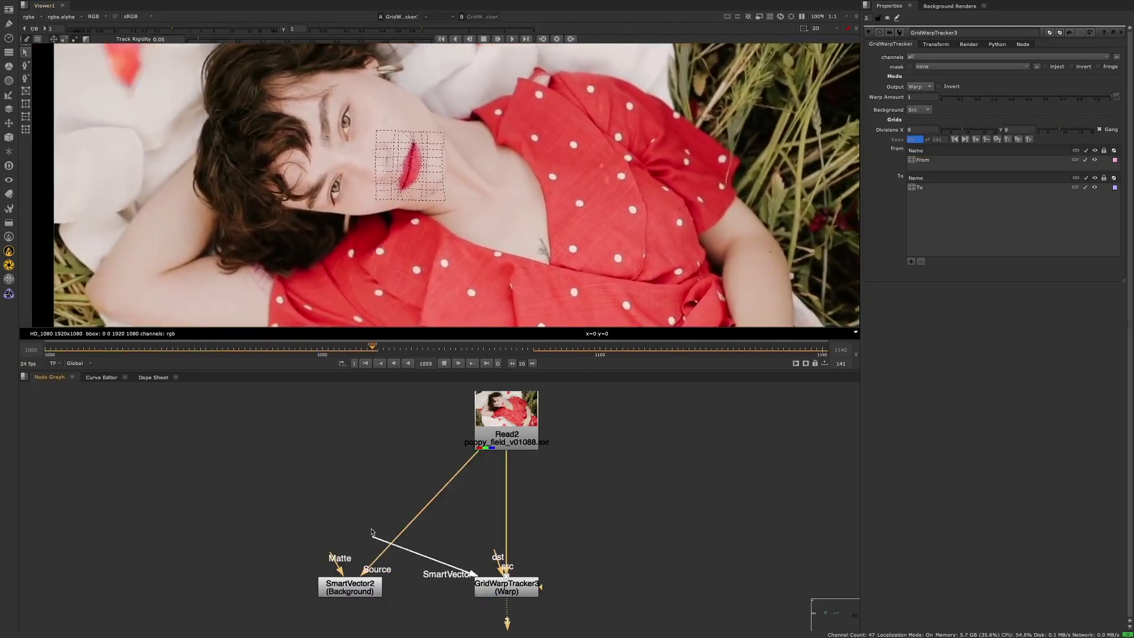
# - Disconnect the SmartVector input of GridWarpTracker3 from SmartVector2
pyautogui.moveTo(372, 532); pyautogui.dragTo(422, 580)
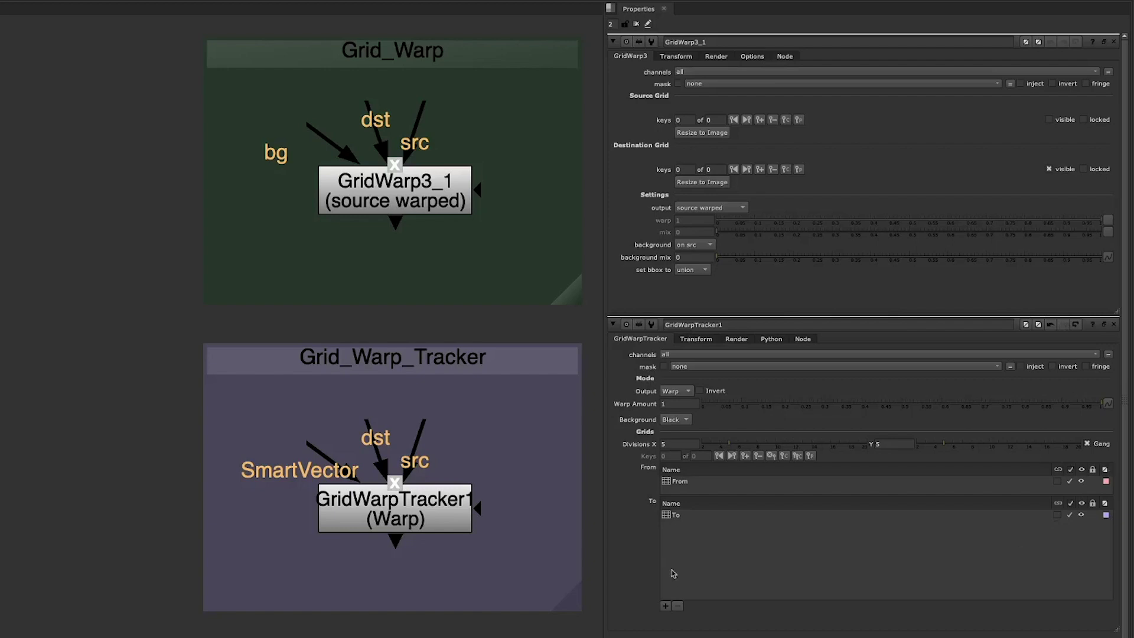
# - Add an adjustment grid to the To grid of GridWarpTracker1
pyautogui.click(708, 520)
pyautogui.rightClick(726, 517)
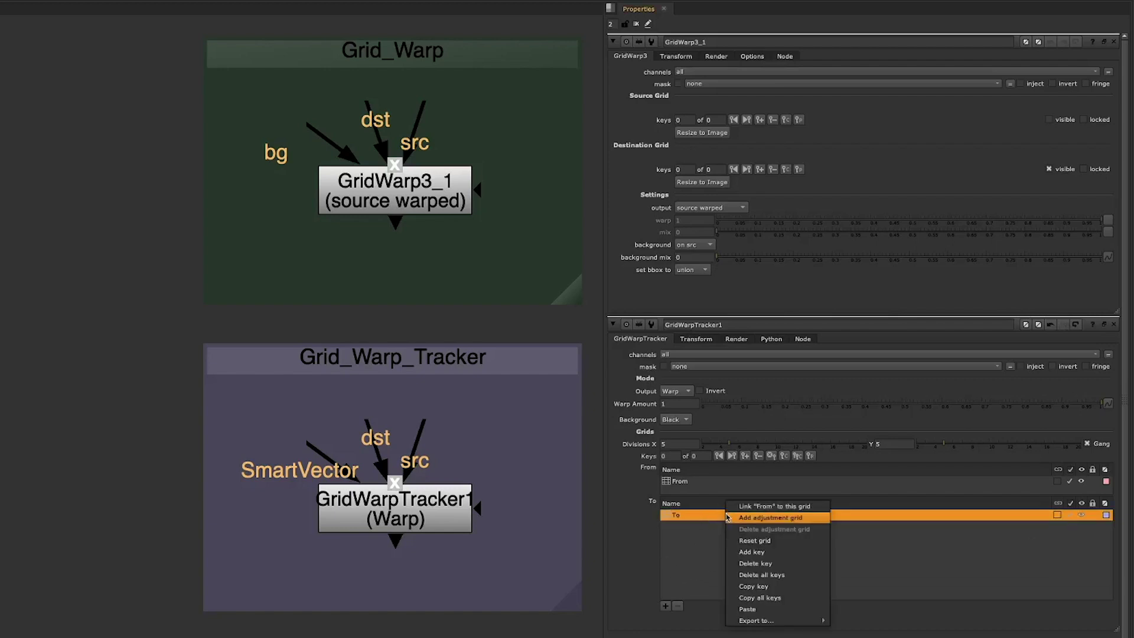
pyautogui.click(777, 523)
pyautogui.click(772, 558)
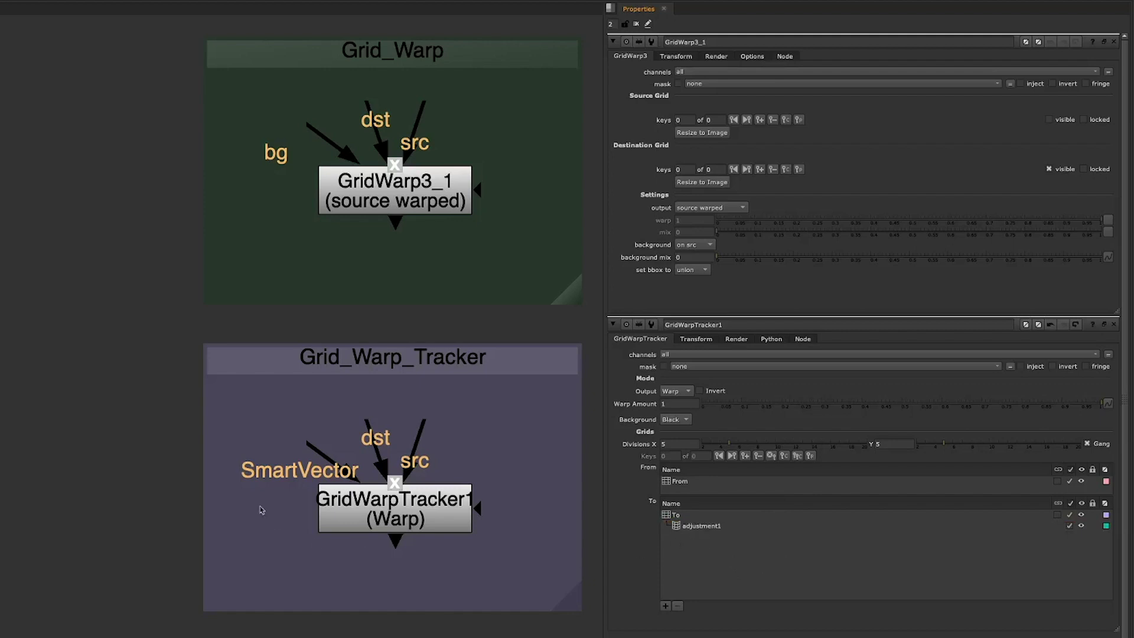
# - Examine the SmartVector input and the Python settings of GridWarpTracker1
pyautogui.moveTo(312, 448); pyautogui.dragTo(286, 437)
pyautogui.click(773, 340)
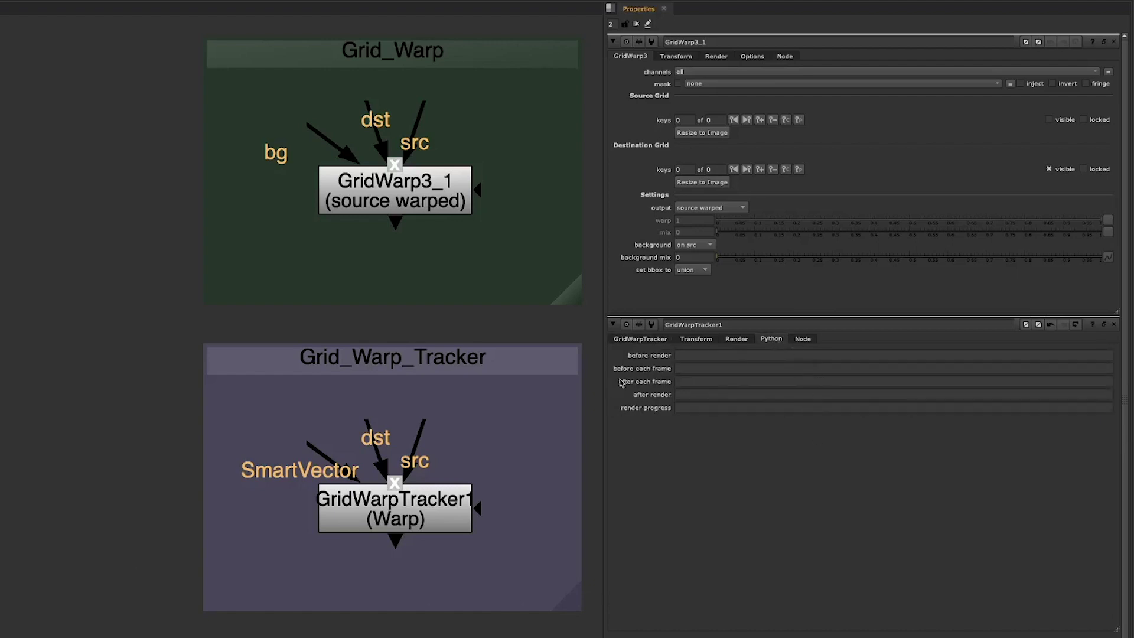
pyautogui.click(643, 340)
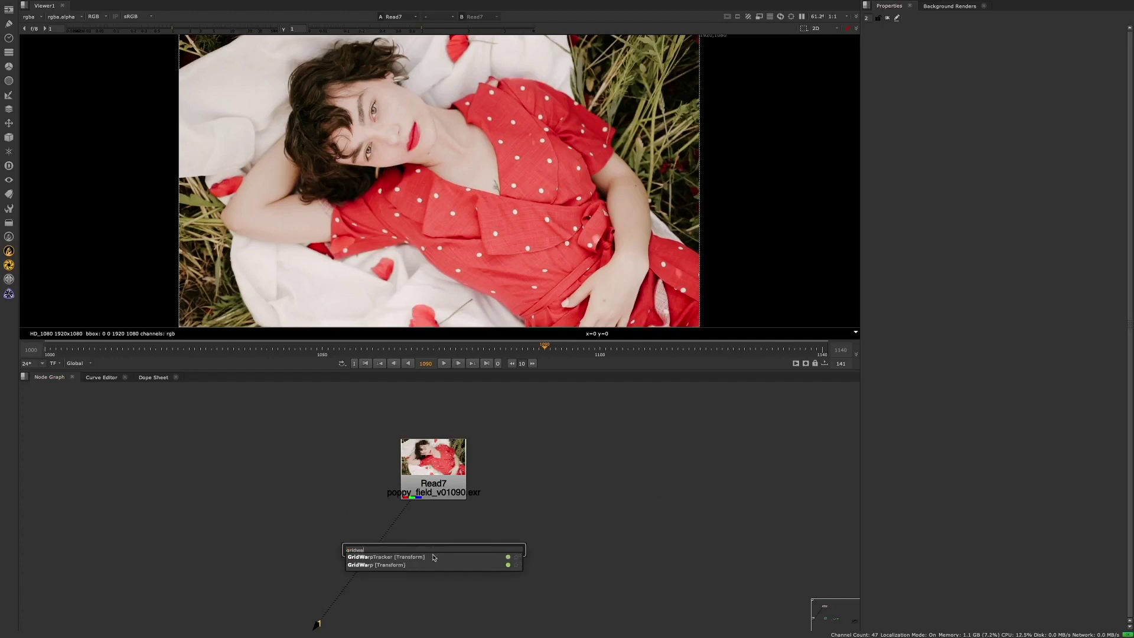
# - Add a GridWarp node after Read7, pull its destination grid points to distort the head and dress, and play the result
pyautogui.press('Return')
pyautogui.moveTo(320, 185); pyautogui.dragTo(340, 167)
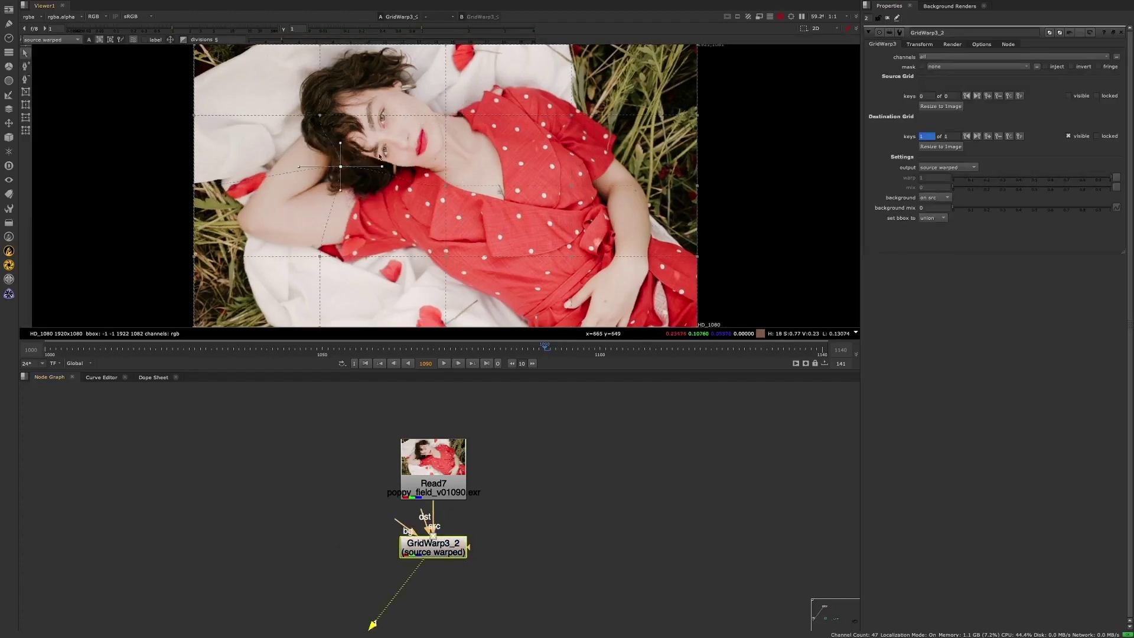
pyautogui.moveTo(446, 115); pyautogui.dragTo(431, 122)
pyautogui.moveTo(319, 115); pyautogui.dragTo(347, 116)
pyautogui.moveTo(571, 115); pyautogui.dragTo(616, 98)
pyautogui.moveTo(571, 256); pyautogui.dragTo(596, 239)
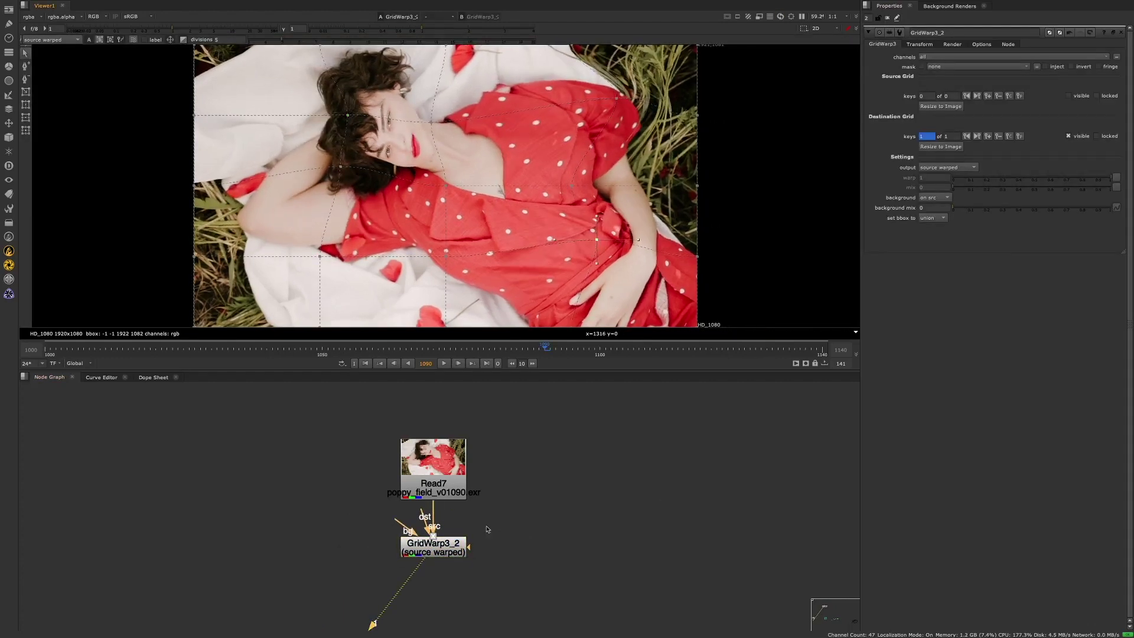
pyautogui.click(444, 364)
pyautogui.click(444, 364)
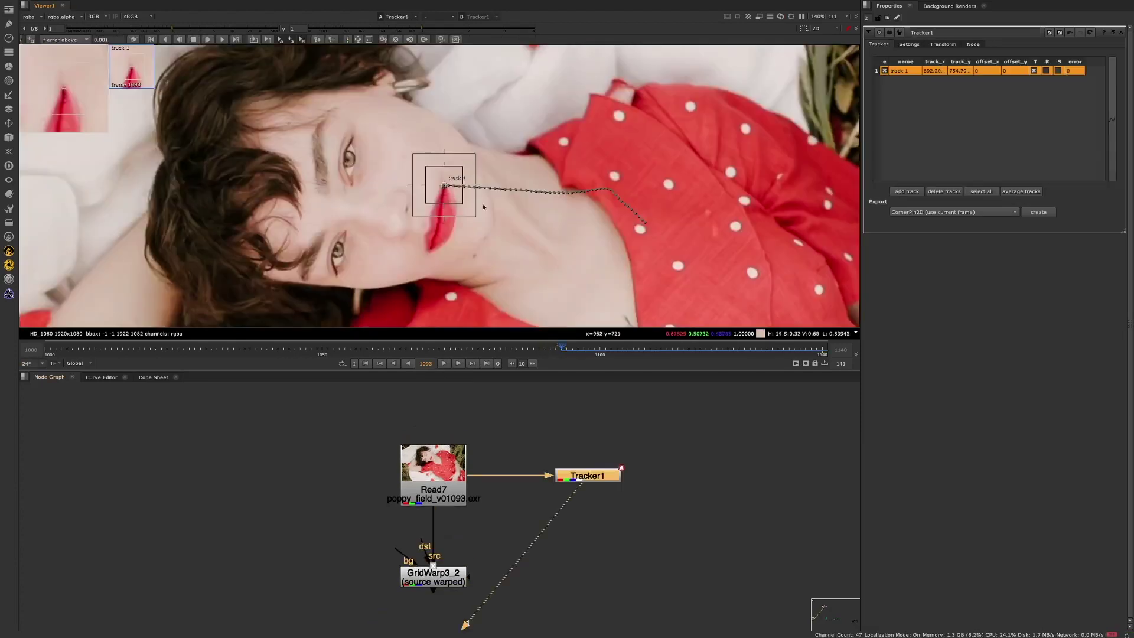
# - Track the upper corner of the lips backwards frame by frame with track 1 of Tracker1
pyautogui.scroll(3, 420, 182)
pyautogui.press('x')
pyautogui.press('x')
pyautogui.press('x')
pyautogui.press('x')
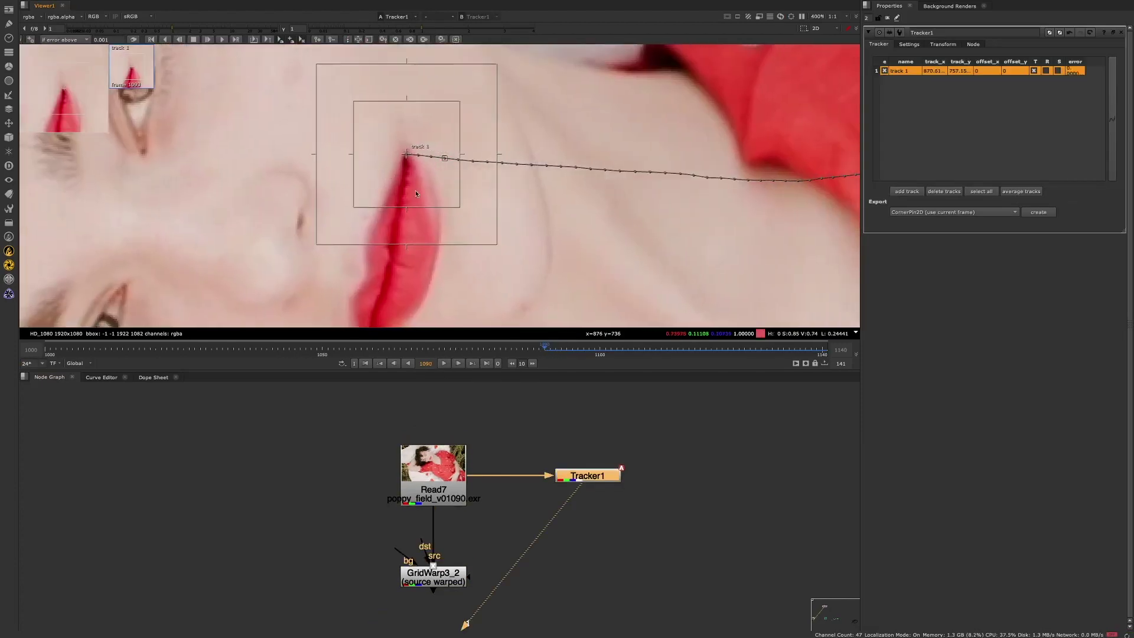
pyautogui.press('z')
pyautogui.press('z')
pyautogui.press('z')
pyautogui.press('z')
pyautogui.press('z')
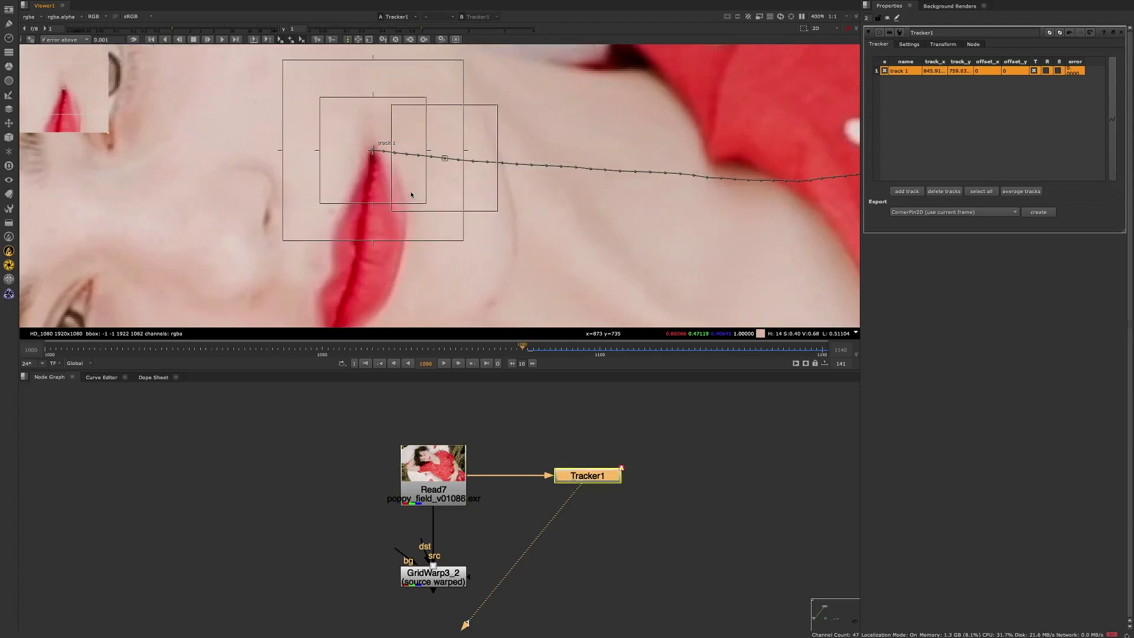
pyautogui.press('z')
pyautogui.press('z')
pyautogui.press('z')
pyautogui.press('z')
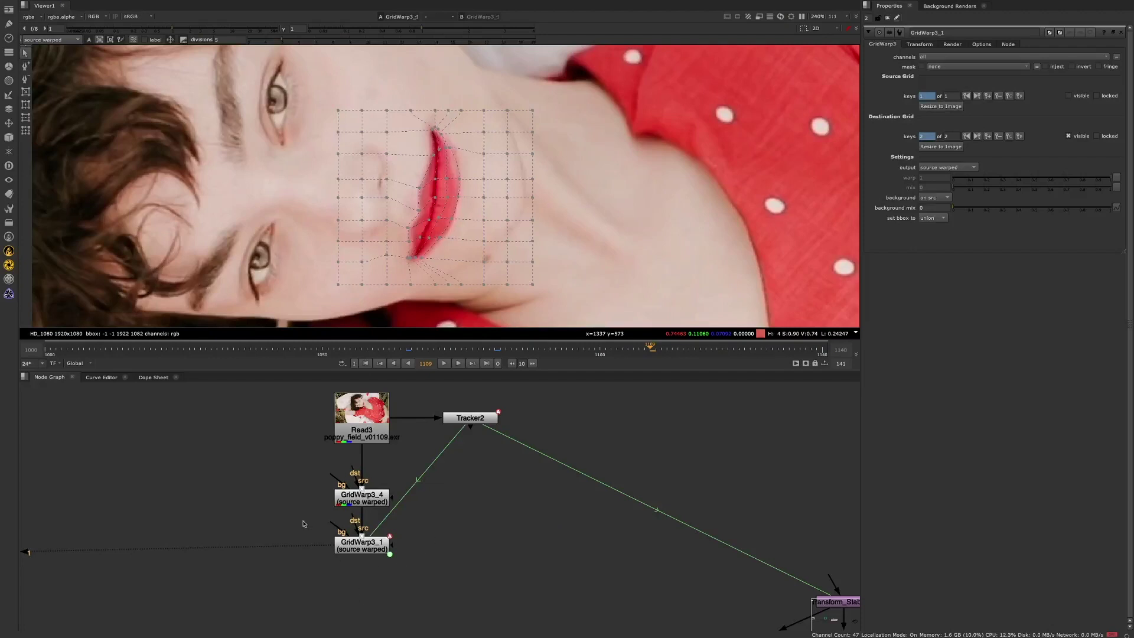
# - Tidy the positions of GridWarp3_4 and GridWarp3_1 under Read3, and paste the copied key into GridWarp3_1's destination grid
pyautogui.moveTo(371, 503); pyautogui.dragTo(365, 499)
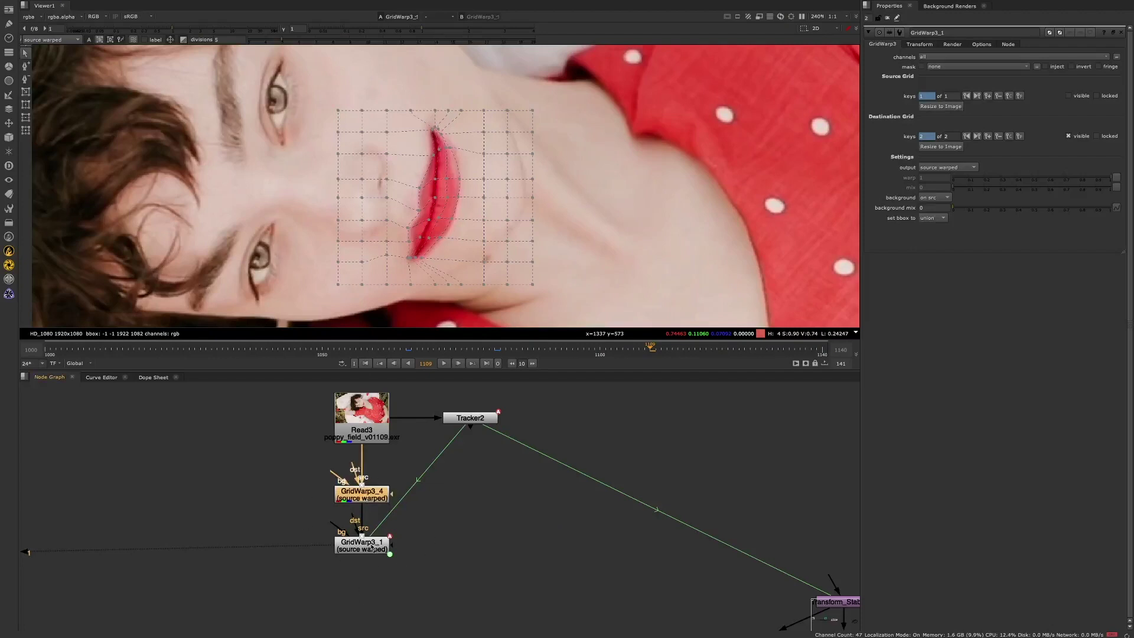
pyautogui.moveTo(373, 547); pyautogui.dragTo(373, 547)
pyautogui.click(379, 565)
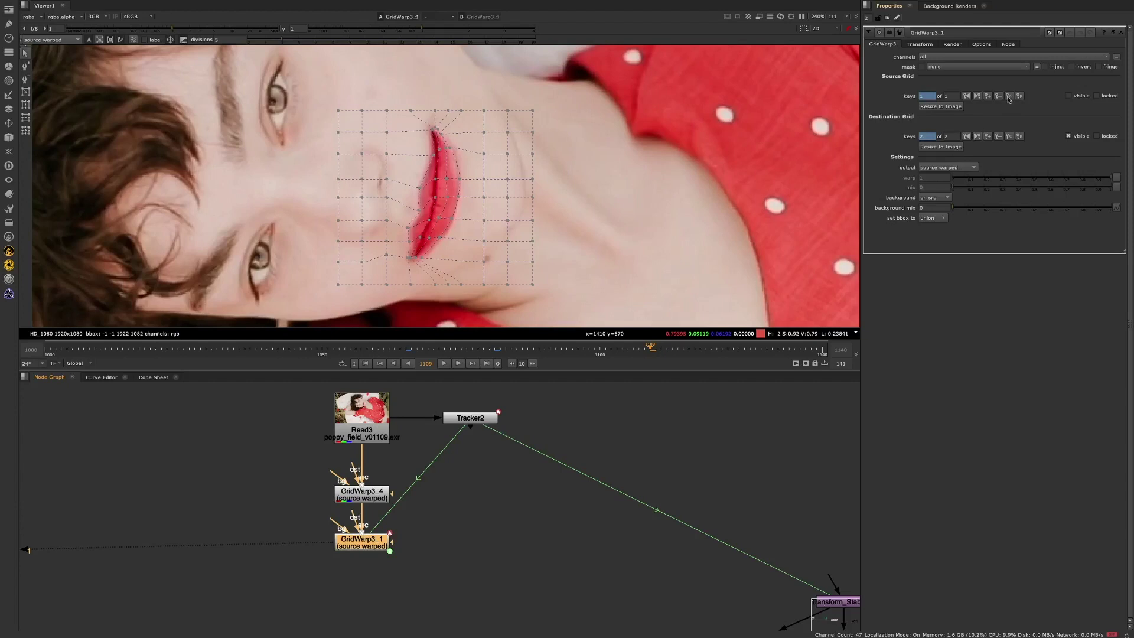
pyautogui.click(1020, 137)
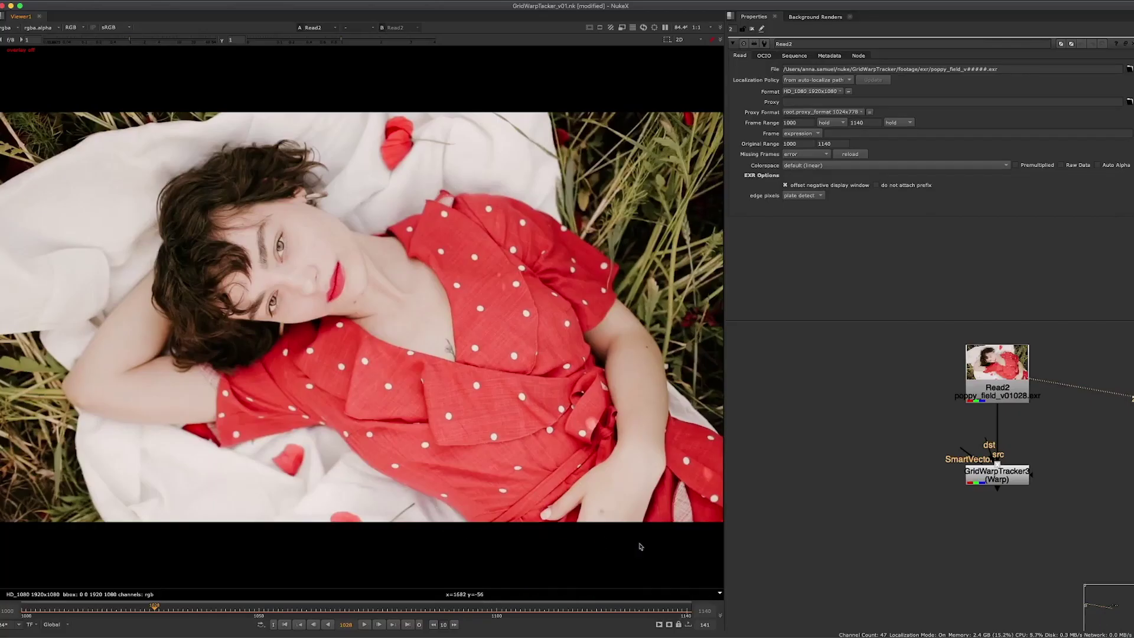
# - Play back the Read2 plate and examine the face up close
pyautogui.click(364, 625)
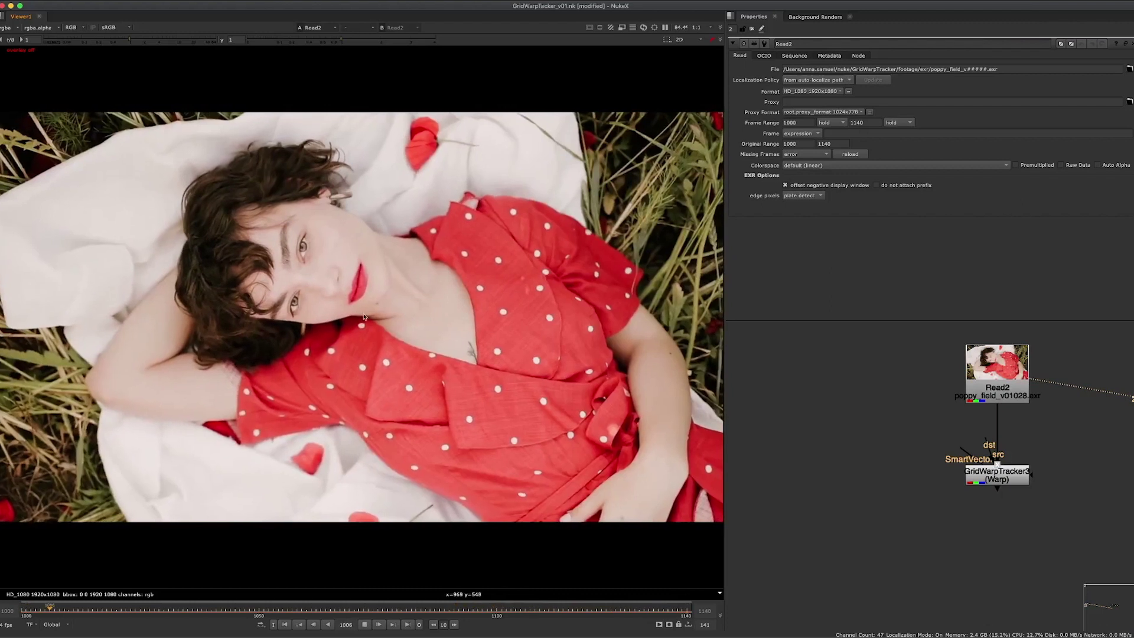
pyautogui.scroll(5, 305, 241)
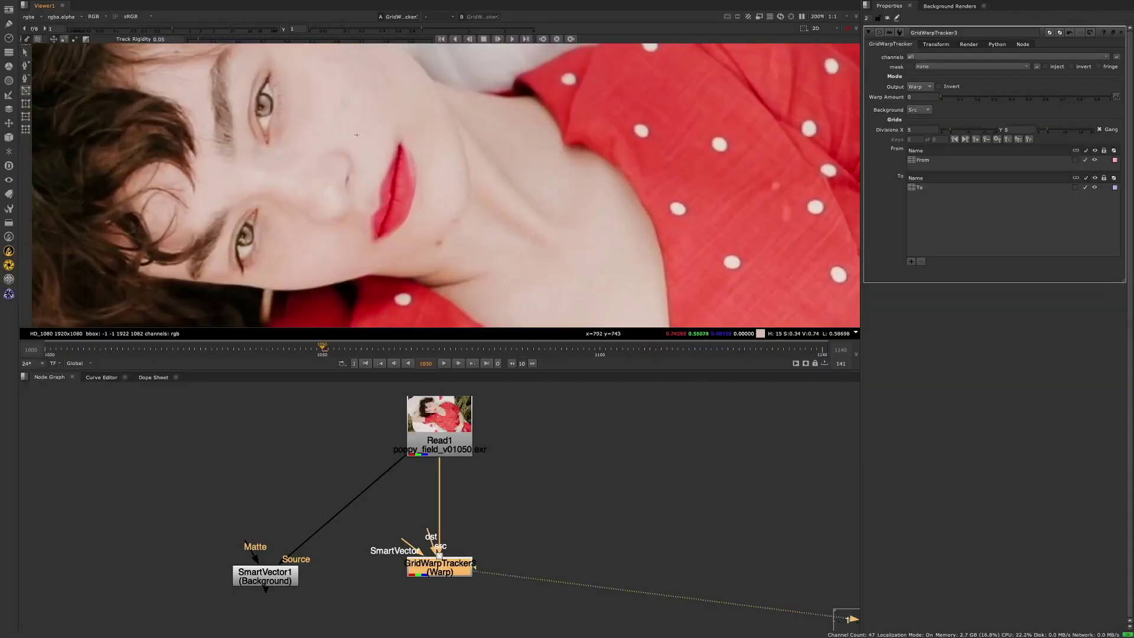
# - Draw a warp grid around the mouth with extra divisions along the lips, and link the From and To grids
pyautogui.moveTo(471, 263); pyautogui.dragTo(470, 263)
pyautogui.scroll(3, 413, 213)
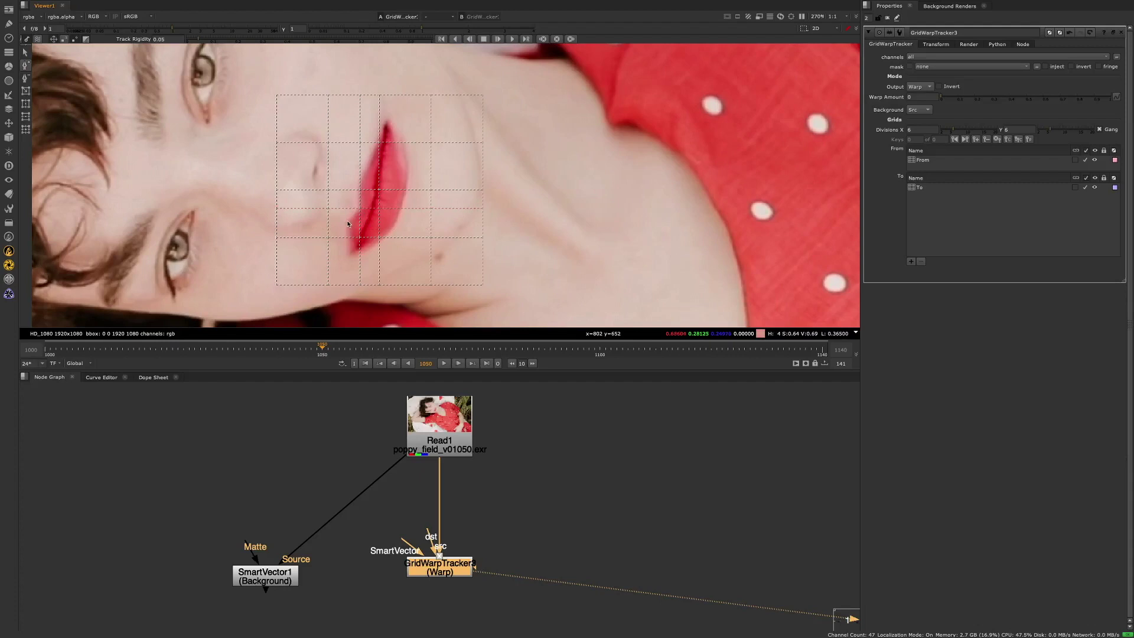
pyautogui.click(351, 254)
pyautogui.click(370, 190)
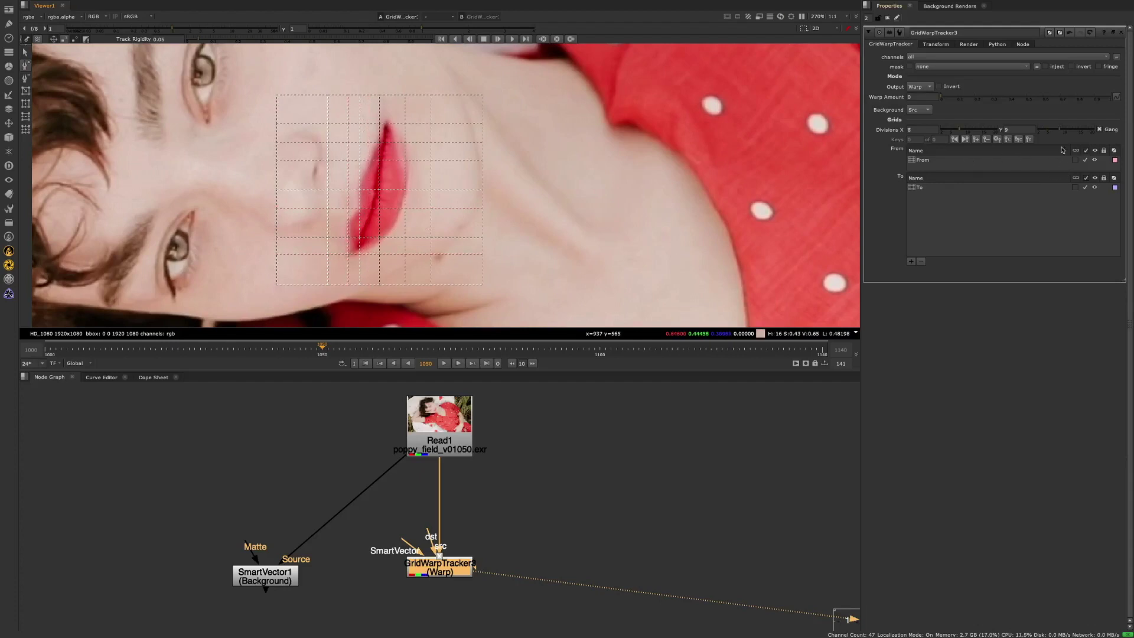
pyautogui.click(1081, 162)
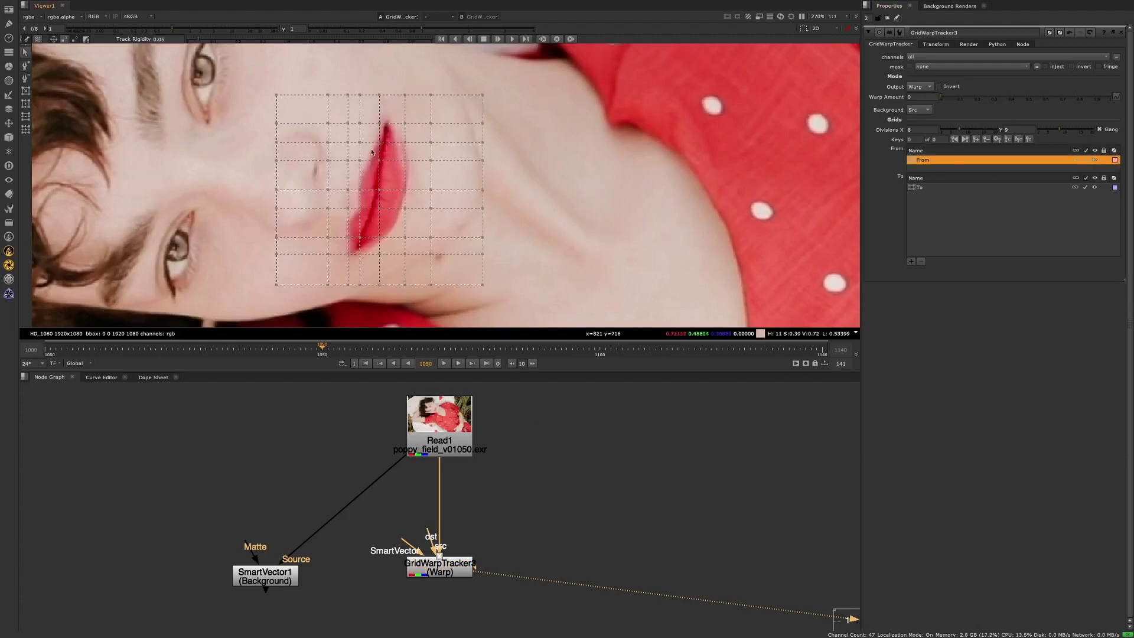
# - Move the From grid points onto the upper lip corner and the edge of the lower lip
pyautogui.scroll(6, 373, 118)
pyautogui.moveTo(379, 123); pyautogui.dragTo(385, 125)
pyautogui.scroll(-2, 437, 177)
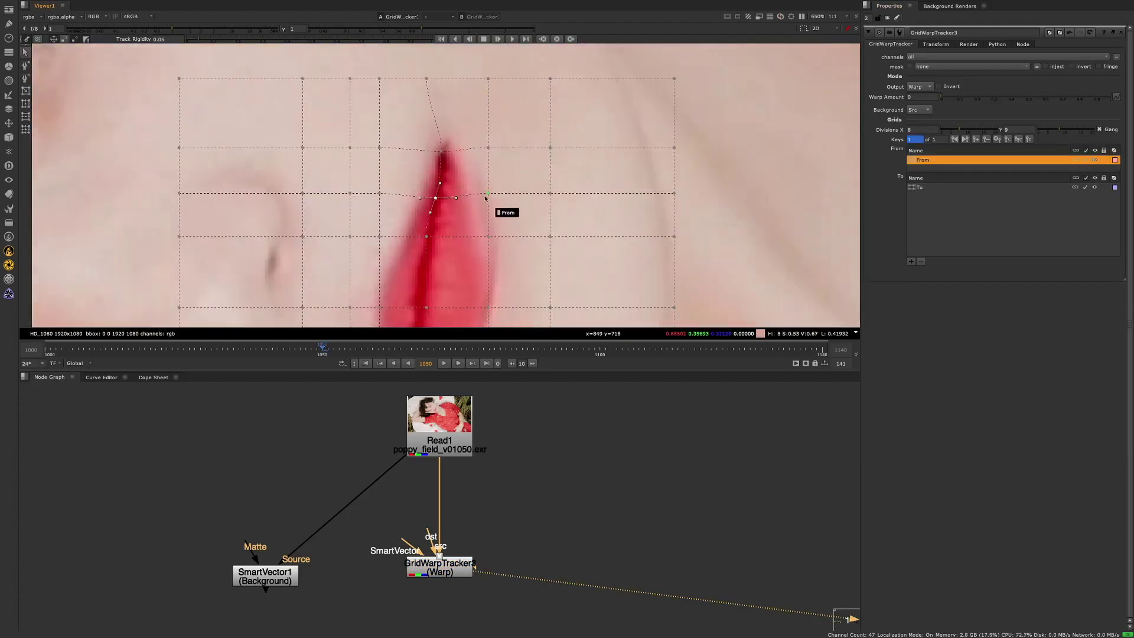
pyautogui.moveTo(450, 155); pyautogui.dragTo(446, 151)
pyautogui.moveTo(500, 249); pyautogui.dragTo(494, 195, button='middle')
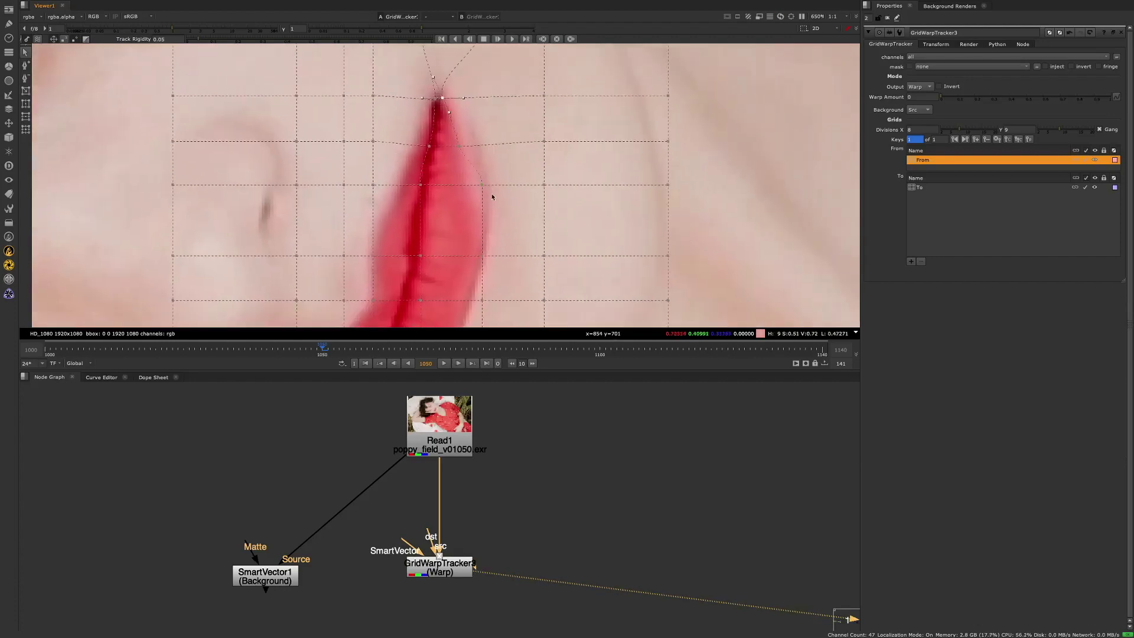
pyautogui.moveTo(482, 182); pyautogui.dragTo(475, 194)
pyautogui.scroll(-1, 476, 193)
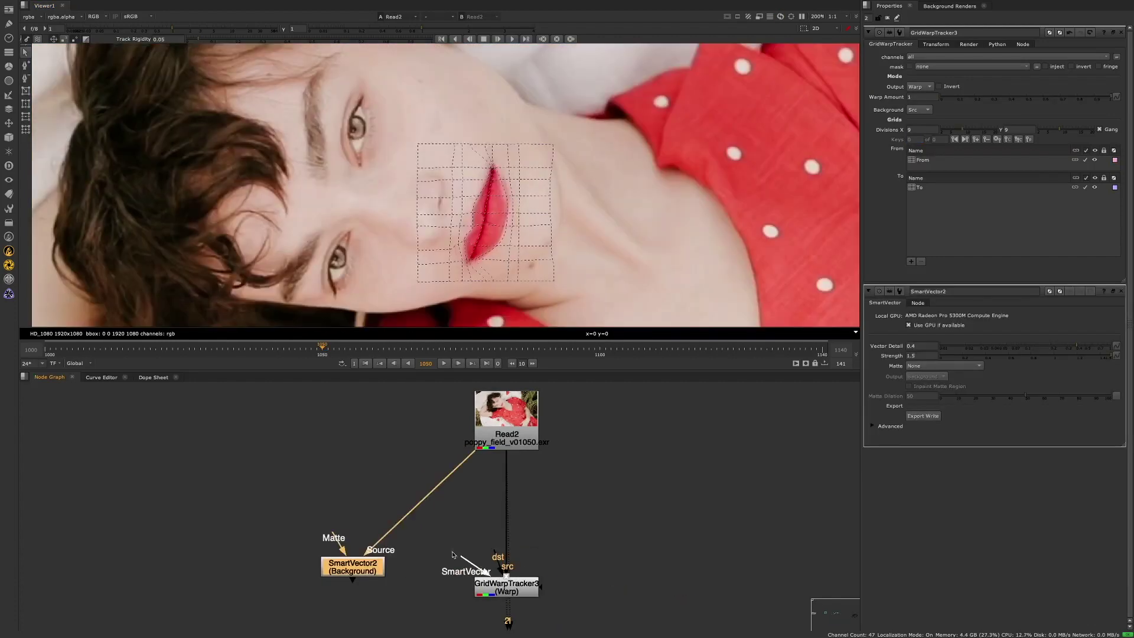
# - Connect the SmartVector input of GridWarpTracker3 to SmartVector2 and view the GridWarpTracker3 output
pyautogui.moveTo(425, 556); pyautogui.dragTo(358, 590)
pyautogui.click(513, 592)
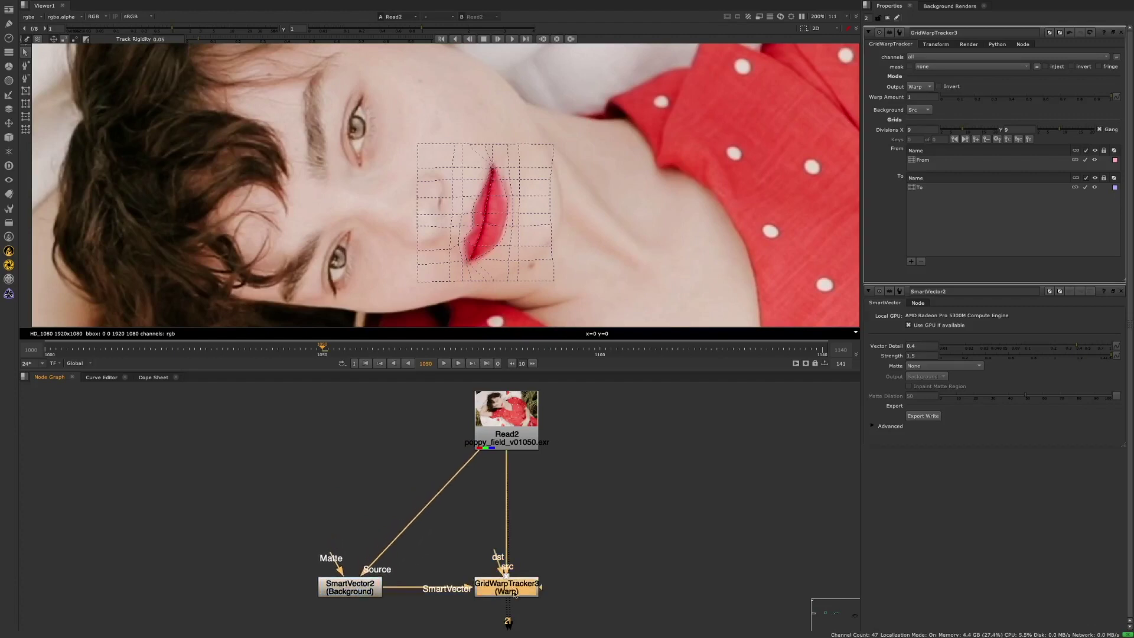
pyautogui.press('1')
# - Track the To grid backwards through the shot, and disconnect SmartVector2 from GridWarpTracker3
pyautogui.click(943, 188)
pyautogui.click(455, 39)
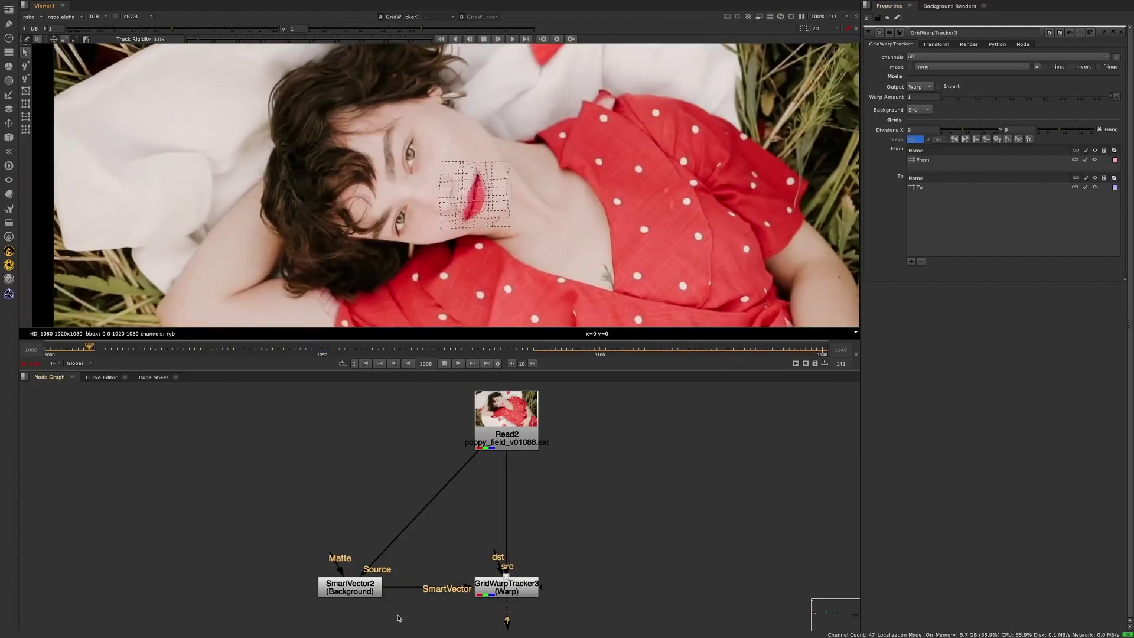
pyautogui.moveTo(439, 599)
pyautogui.mouseDown()
pyautogui.moveTo(402, 572)
pyautogui.moveTo(440, 585)
pyautogui.mouseUp()
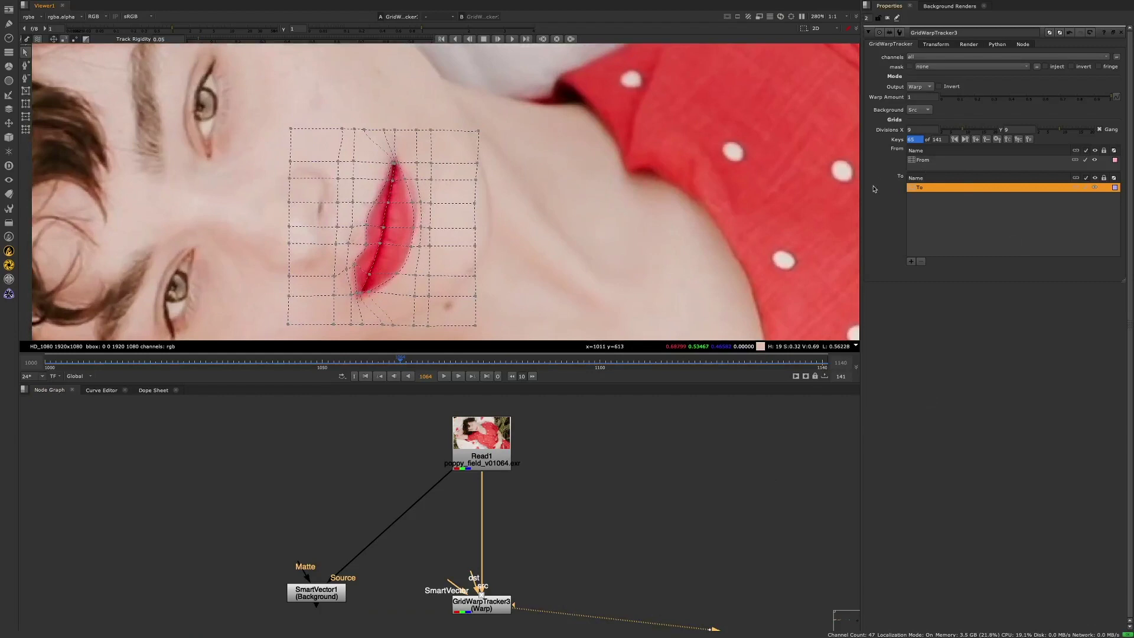
# - Add an adjustment grid to the tracked To grid at frame 1064 and refit its points at both corners of the lips
pyautogui.rightClick(960, 189)
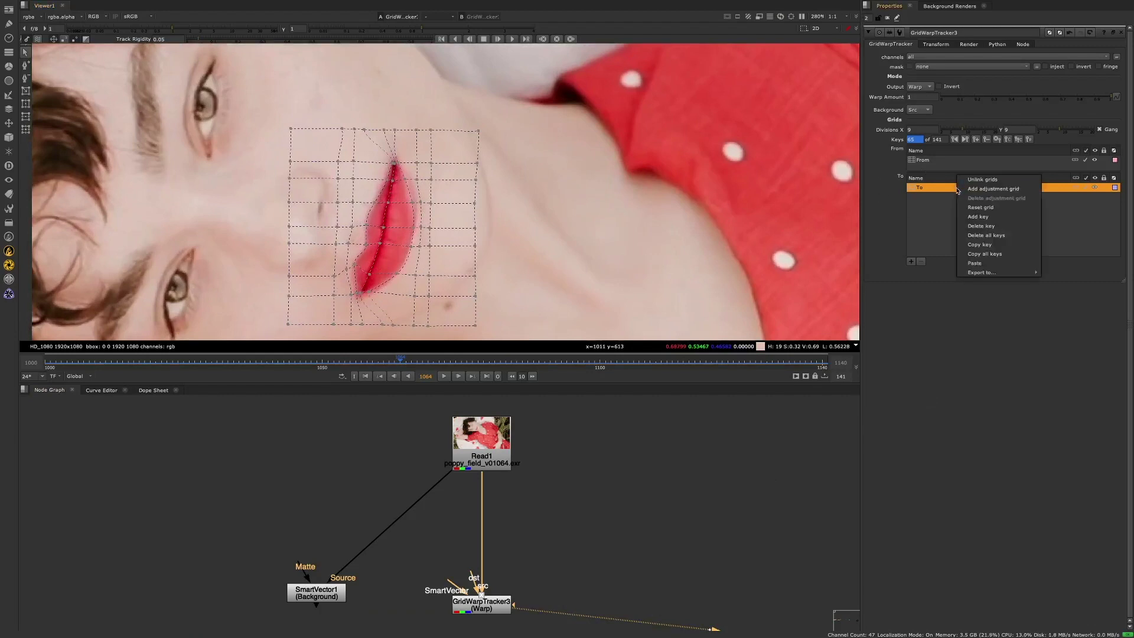
pyautogui.click(993, 189)
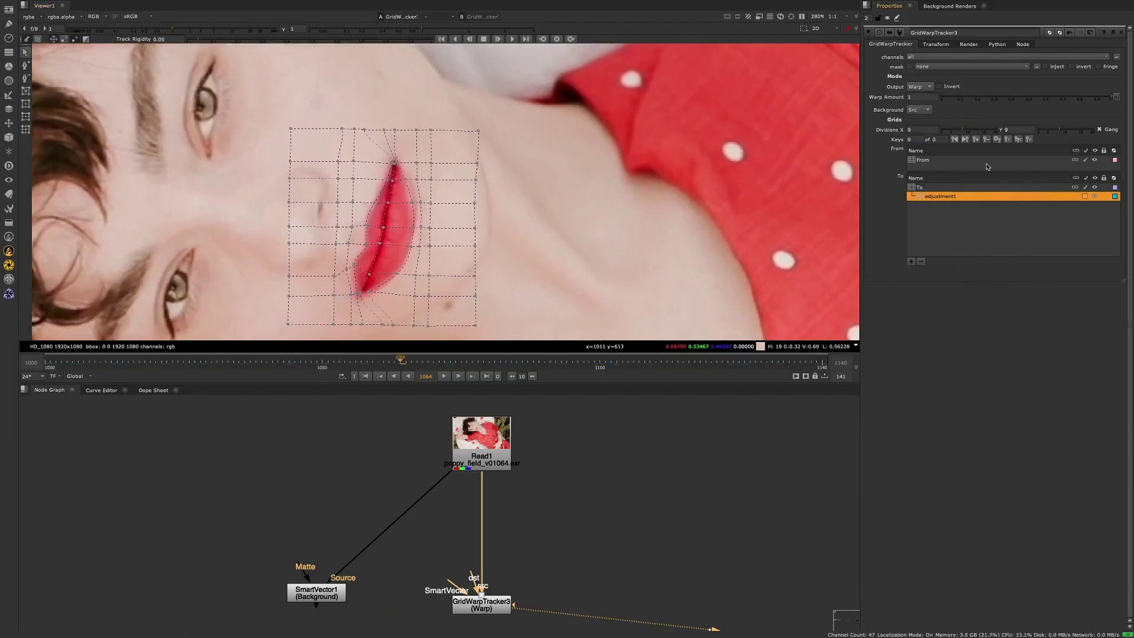
pyautogui.moveTo(420, 200); pyautogui.dragTo(493, 253, button='middle')
pyautogui.scroll(8, 497, 248)
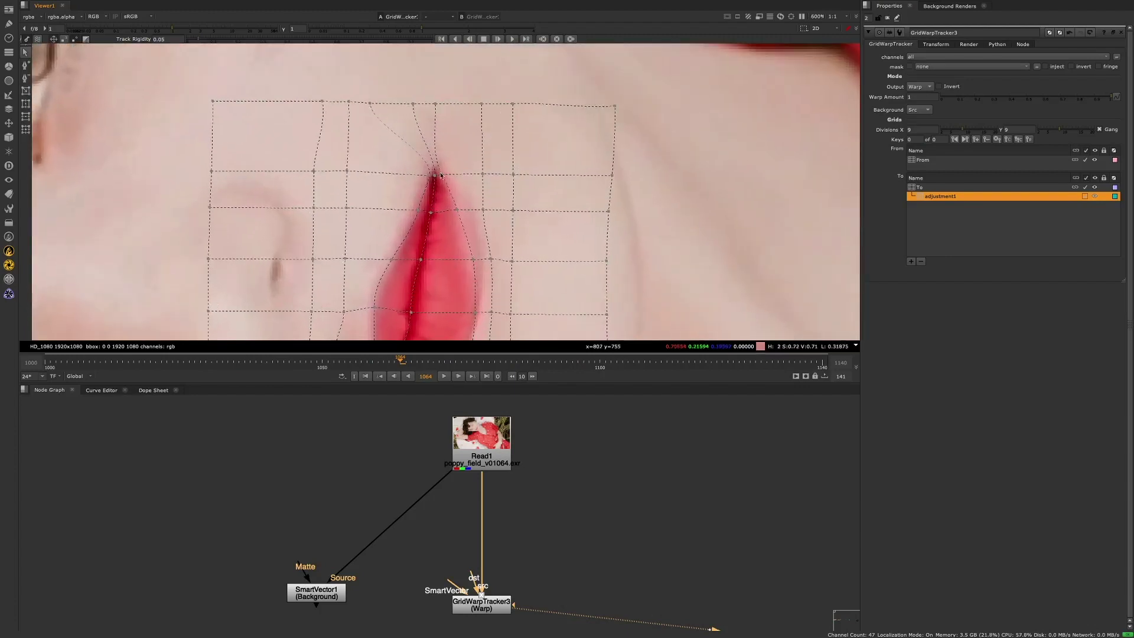
pyautogui.moveTo(445, 227); pyautogui.dragTo(434, 173)
pyautogui.moveTo(488, 319); pyautogui.dragTo(515, 65, button='middle')
pyautogui.scroll(3, 515, 65)
pyautogui.moveTo(361, 228); pyautogui.dragTo(516, 308)
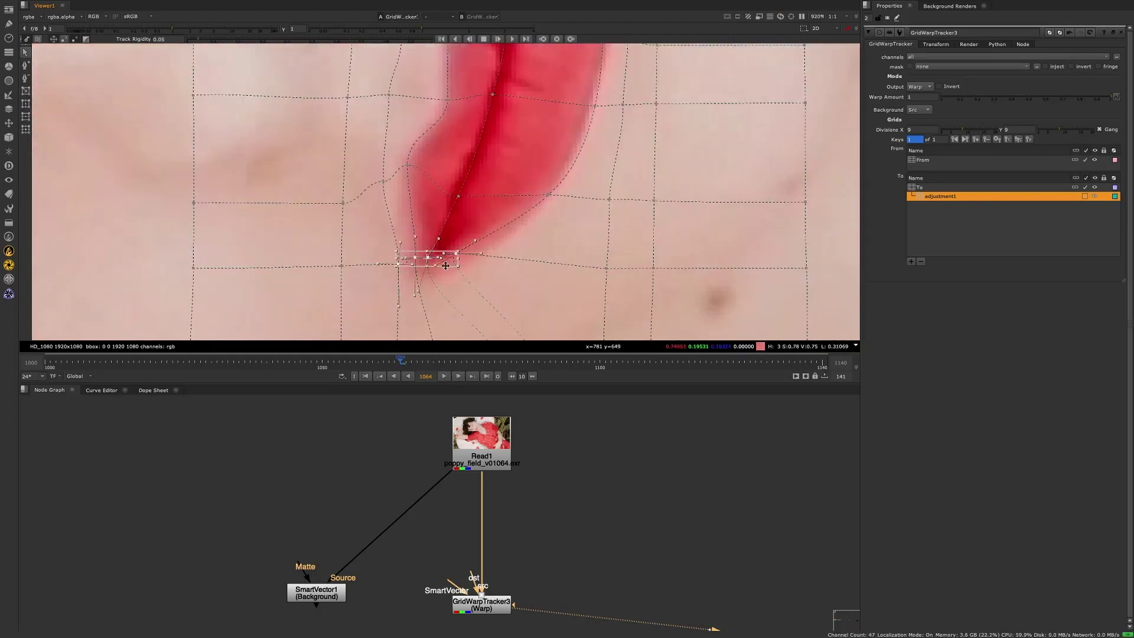
pyautogui.moveTo(432, 255); pyautogui.dragTo(424, 270)
# - Reshape the adjustment1 grid along the outer edge of the lower lip and adjust its points at the upper lip corner
pyautogui.moveTo(512, 127); pyautogui.dragTo(493, 232, button='middle')
pyautogui.scroll(-3, 493, 232)
pyautogui.moveTo(476, 95); pyautogui.dragTo(560, 292)
pyautogui.moveTo(534, 175); pyautogui.dragTo(529, 188)
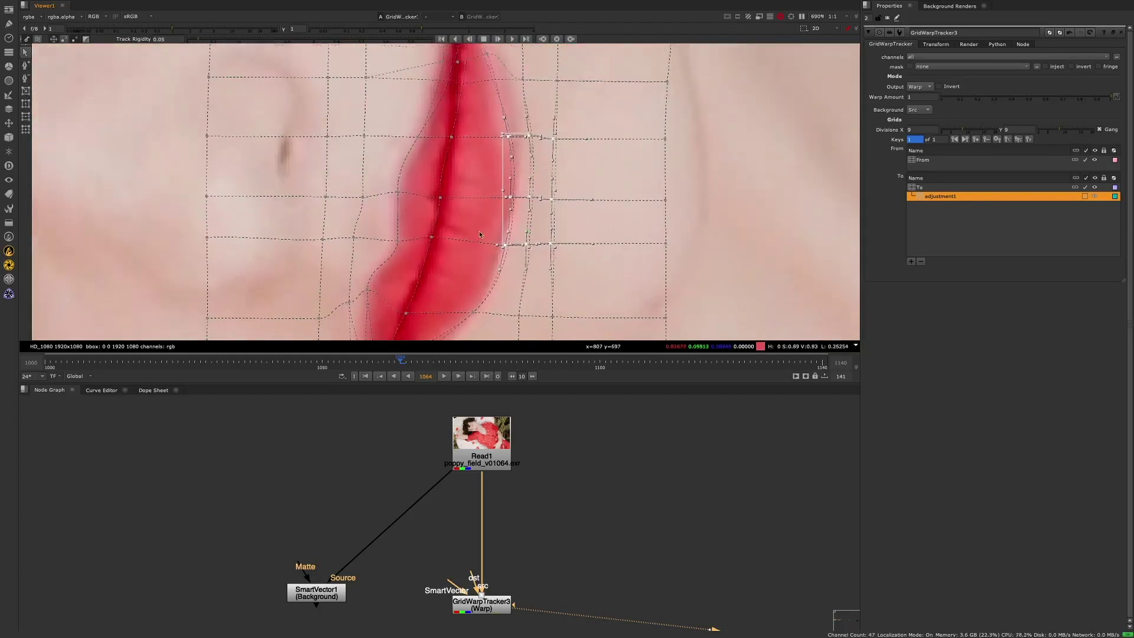
pyautogui.moveTo(526, 192); pyautogui.dragTo(512, 294, button='middle')
pyautogui.moveTo(424, 107); pyautogui.dragTo(491, 149)
pyautogui.moveTo(491, 150); pyautogui.dragTo(455, 217, button='middle')
pyautogui.scroll(2, 455, 217)
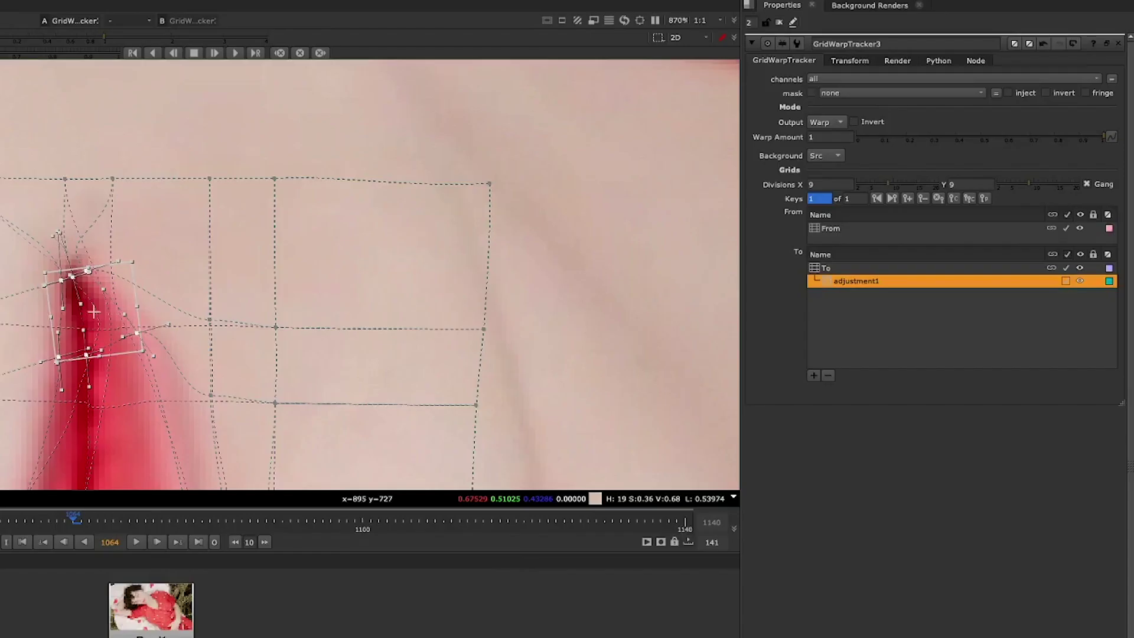
# - Add a second adjustment grid beneath adjustment1 and select it for editing
pyautogui.rightClick(924, 283)
pyautogui.click(945, 285)
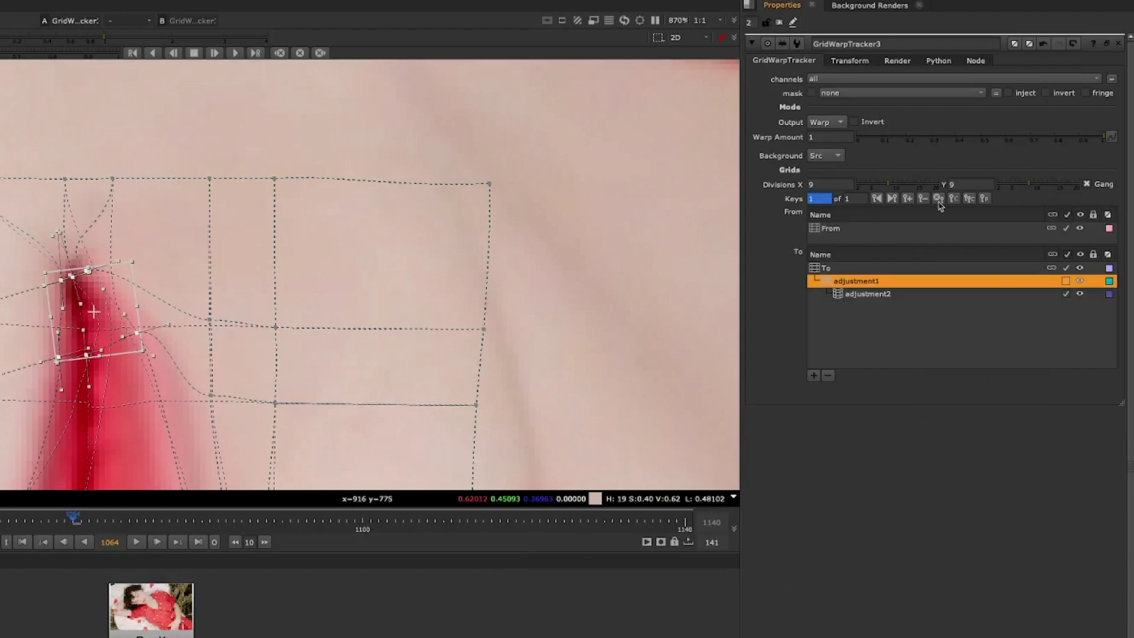
pyautogui.click(879, 295)
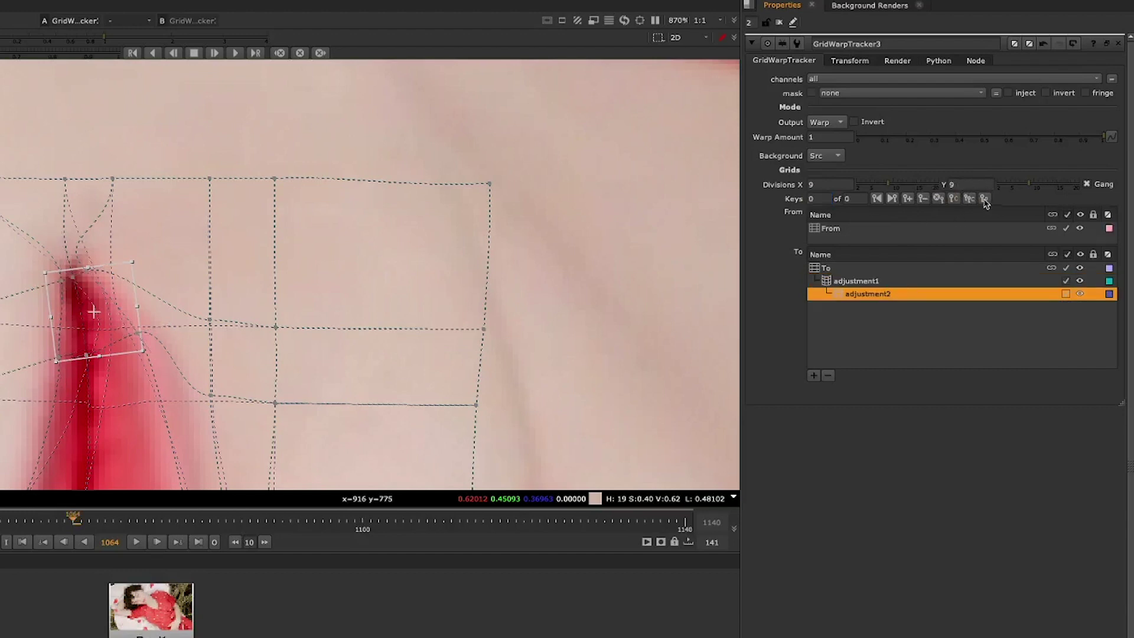